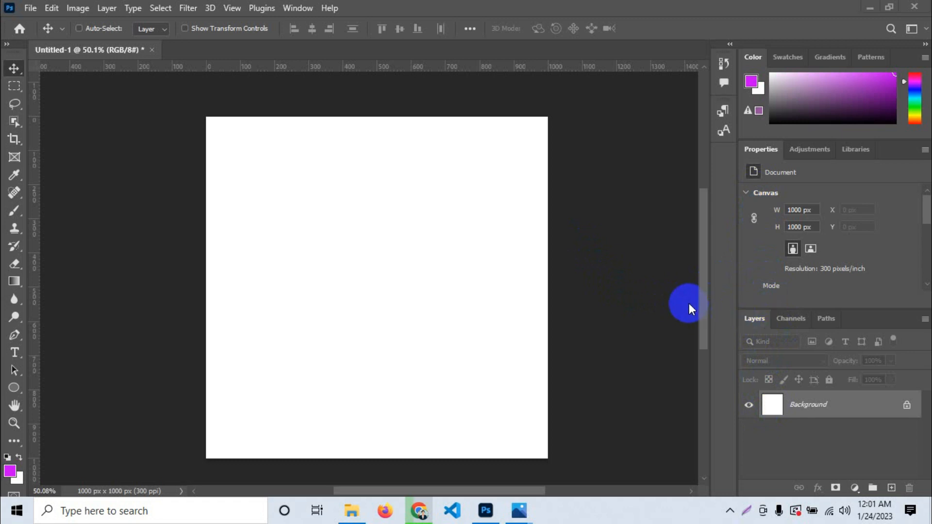
# - Select the Essentials (Default) workspace and reset it to its default panel layout
pyautogui.click(305, 8)
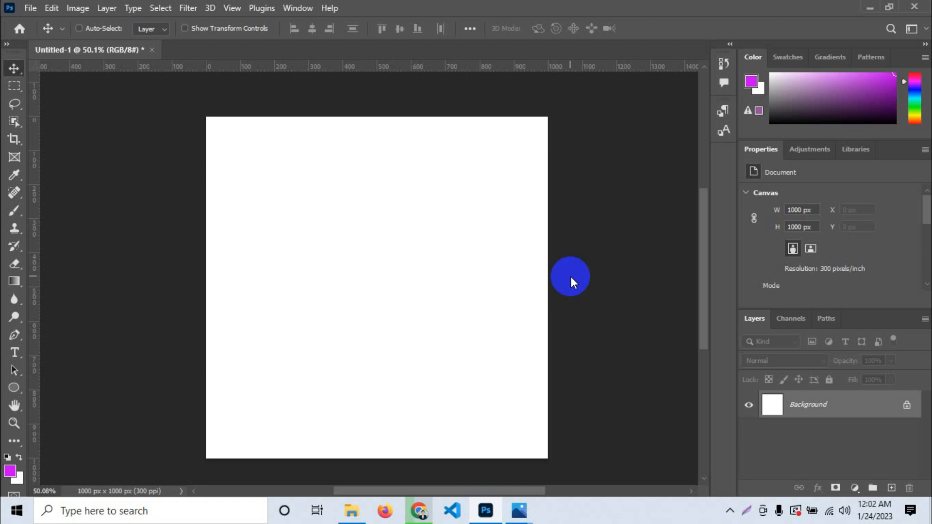
pyautogui.click(296, 8)
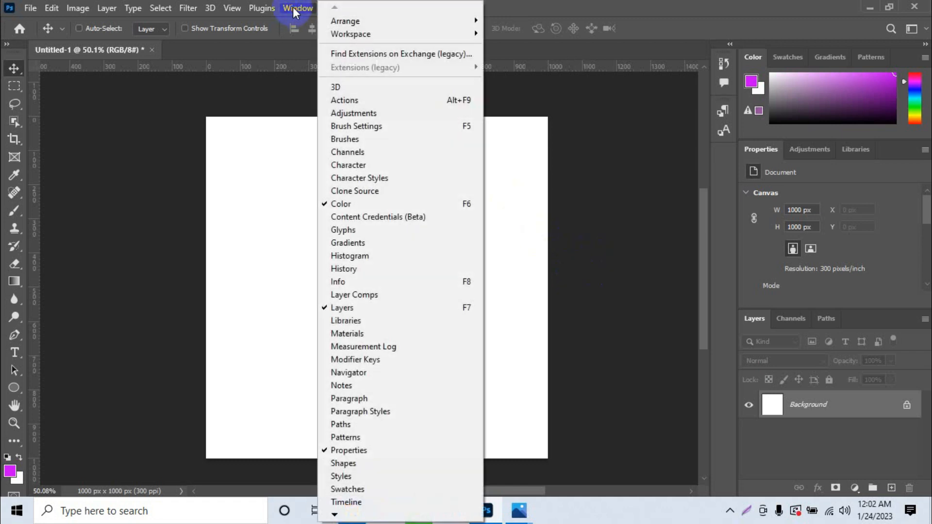
pyautogui.moveTo(340, 35)
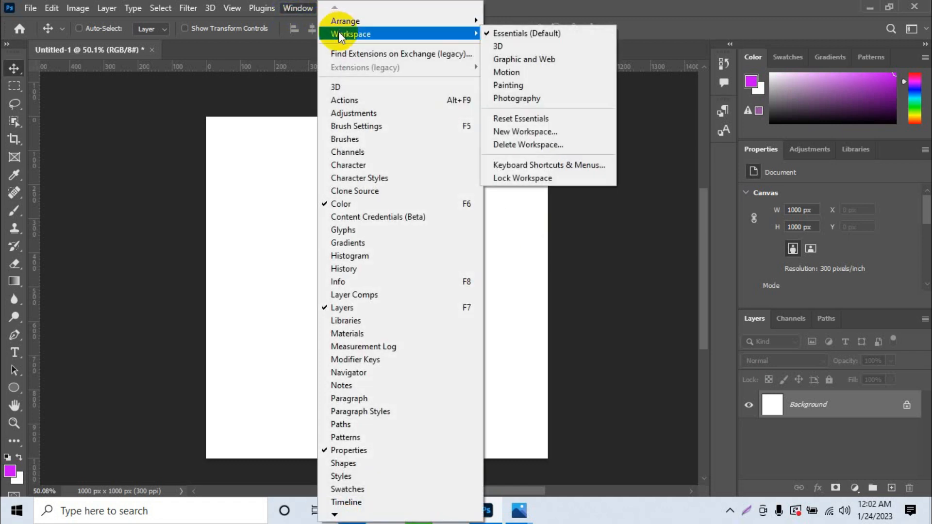
pyautogui.click(531, 33)
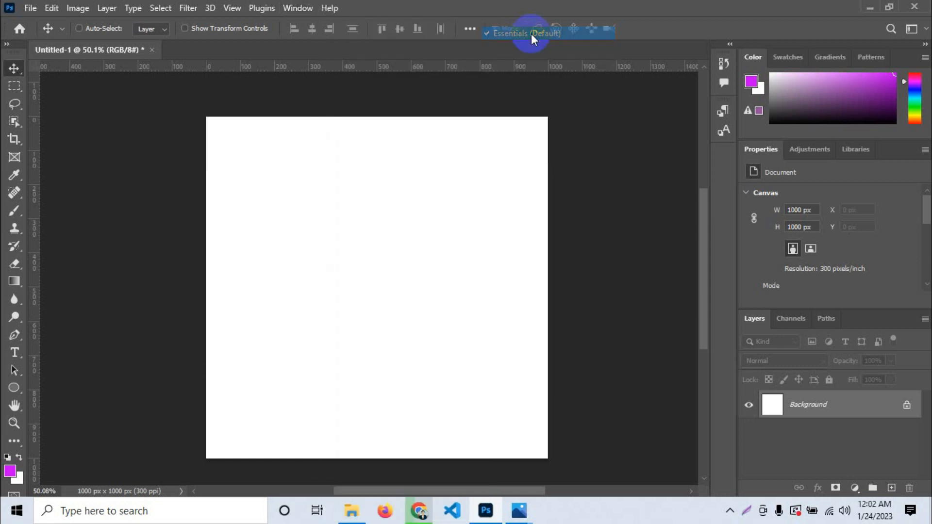
pyautogui.click(307, 5)
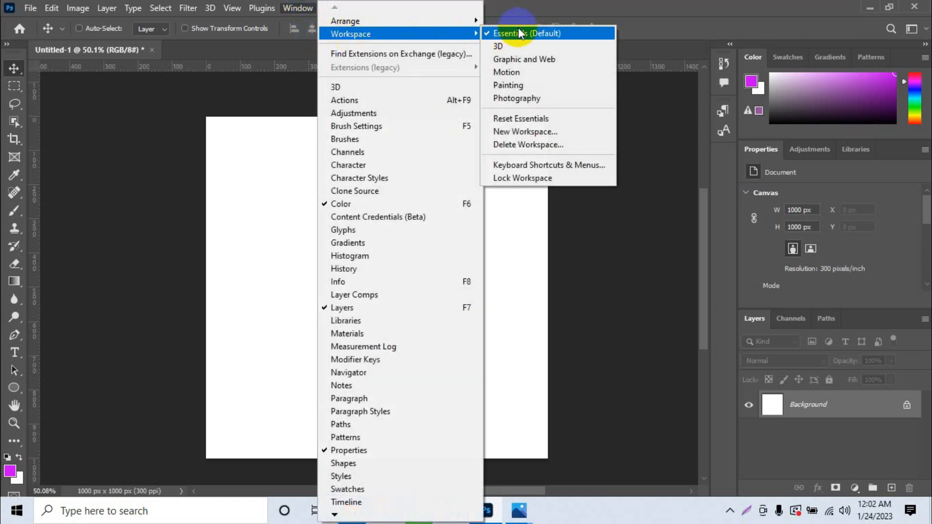
pyautogui.click(525, 118)
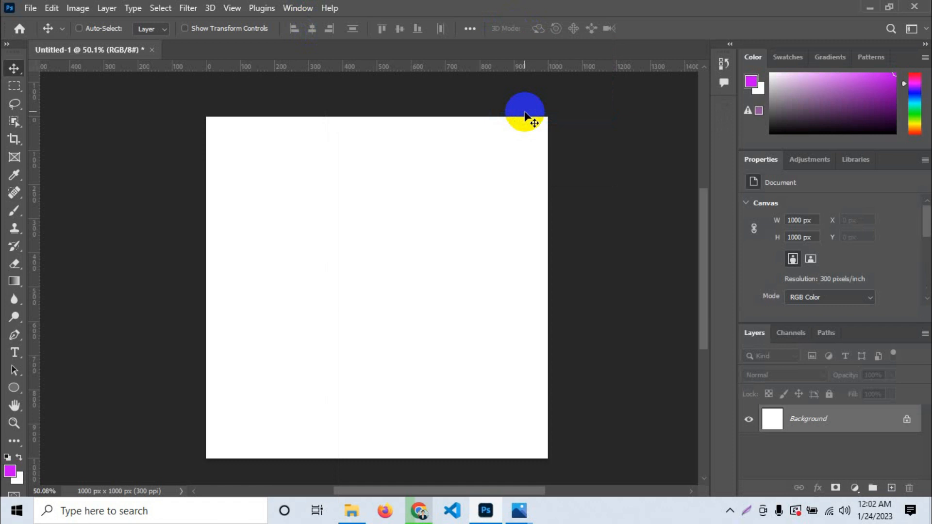
pyautogui.click(527, 167)
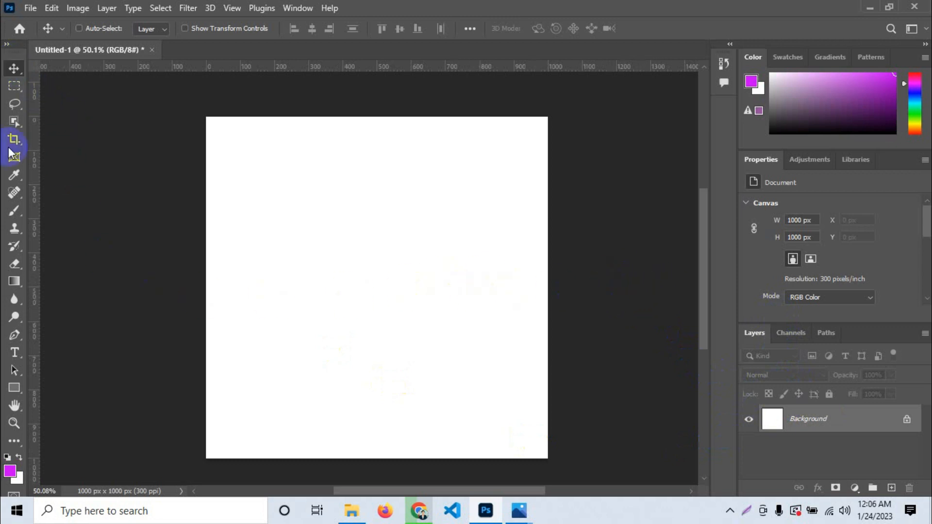
# - Draw a green-filled rectangle without stroke, about 836 × 461 px, across the middle of the canvas
pyautogui.moveTo(13, 389); pyautogui.dragTo(45, 385)
pyautogui.click(155, 30)
pyautogui.click(69, 101)
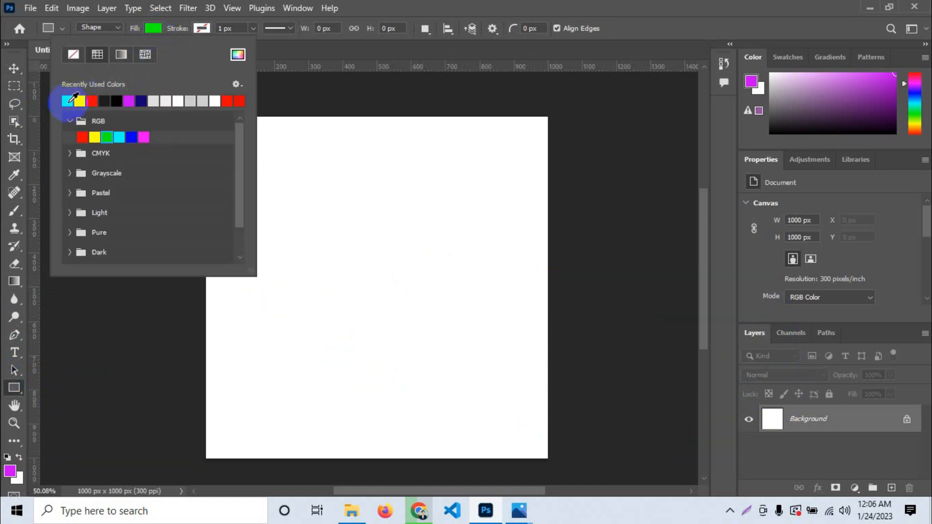
pyautogui.click(145, 25)
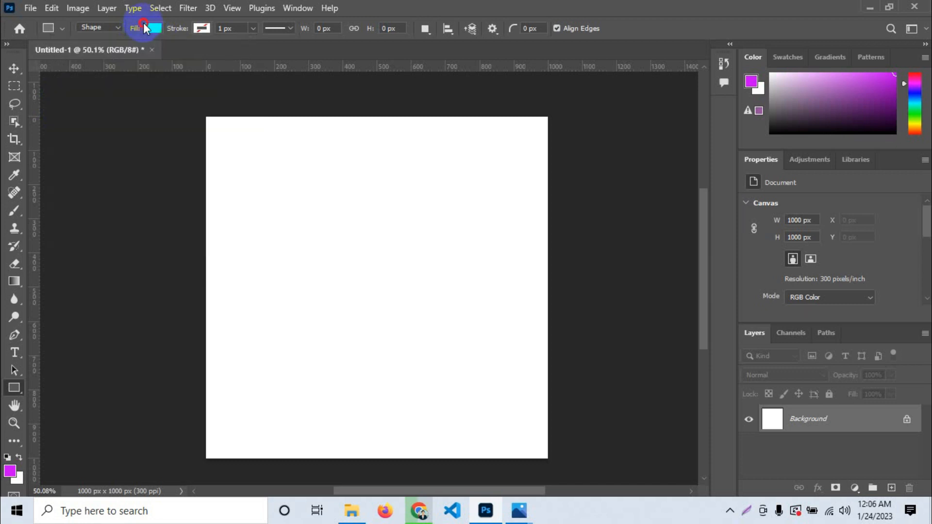
pyautogui.moveTo(234, 209); pyautogui.dragTo(519, 366)
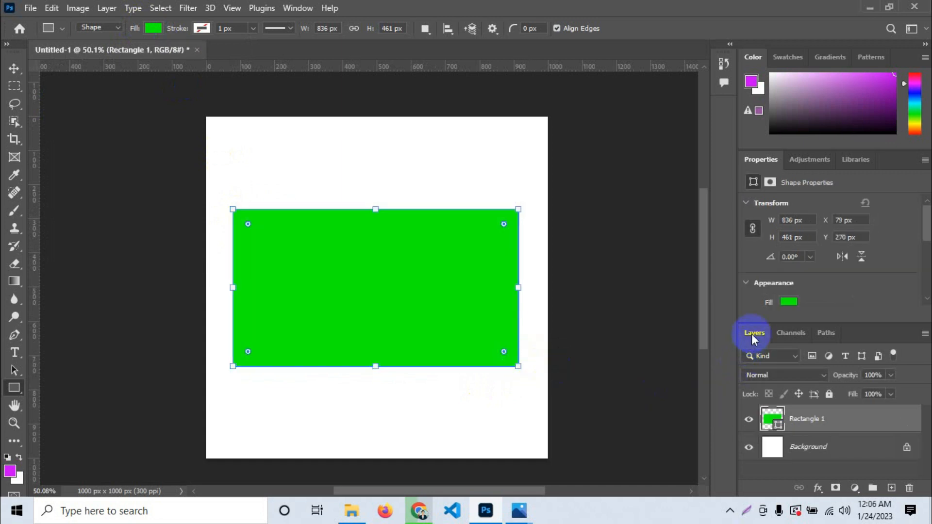
# - On a new layer, draw a red circle about 325 px wide over the green rectangle and move it up to about Y 338 px
pyautogui.click(801, 426)
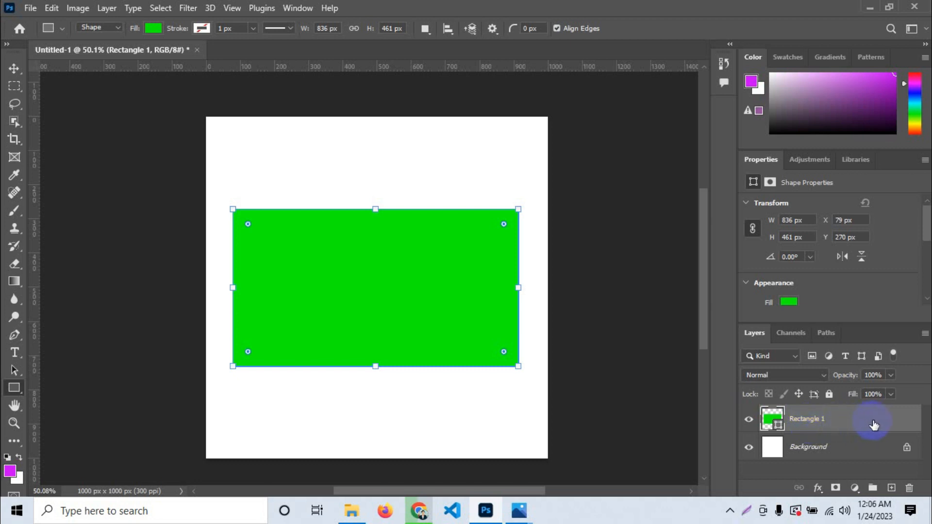
pyautogui.click(896, 492)
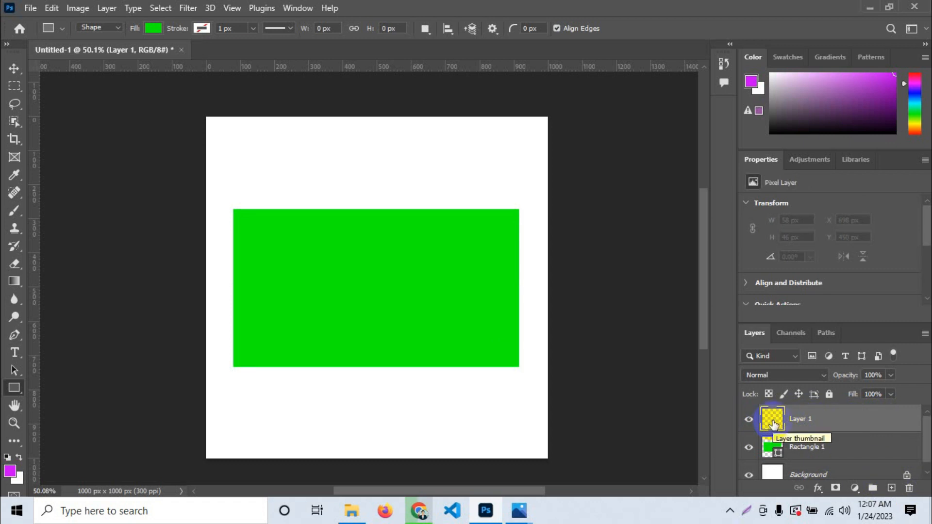
pyautogui.click(18, 391)
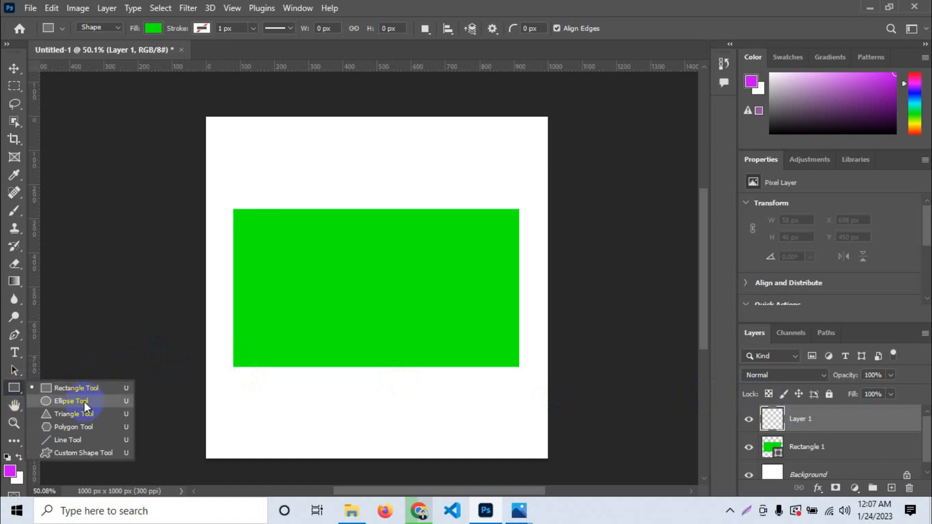
pyautogui.click(83, 406)
pyautogui.click(153, 28)
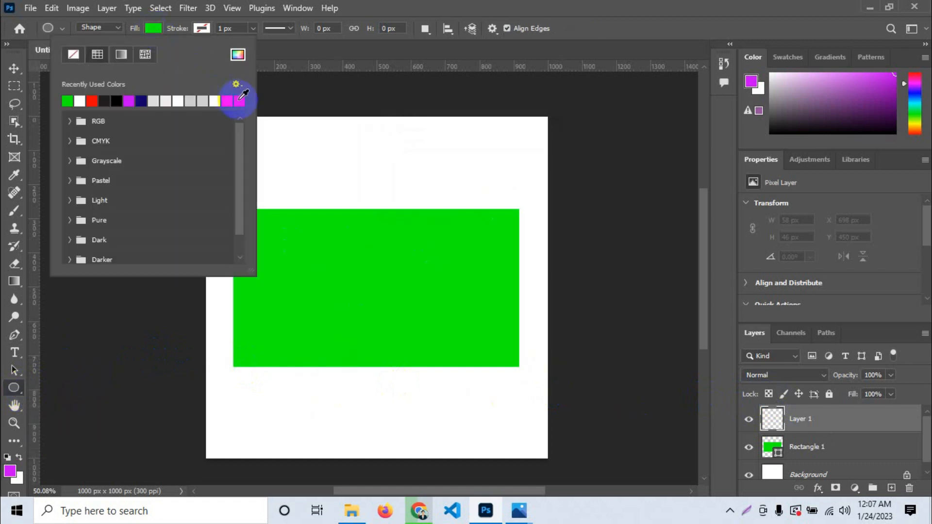
pyautogui.click(94, 100)
pyautogui.click(152, 28)
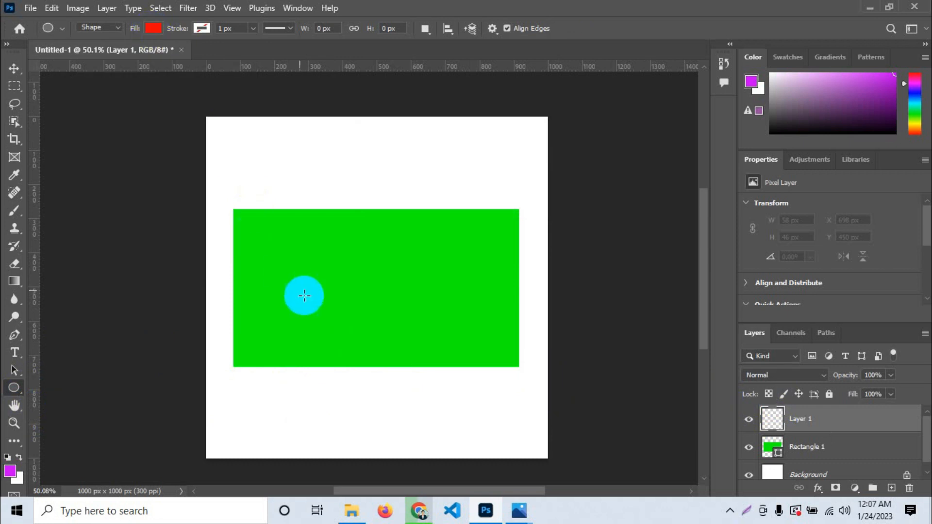
pyautogui.moveTo(306, 249); pyautogui.dragTo(422, 356)
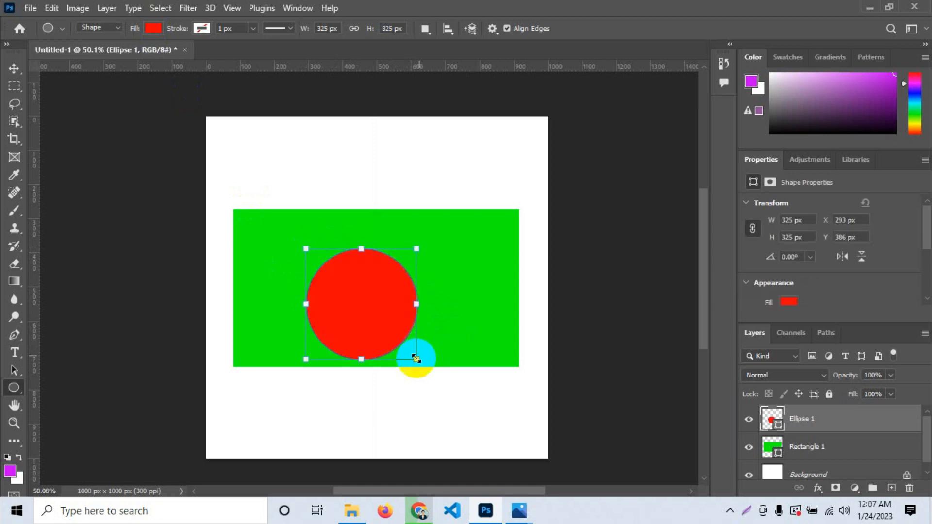
pyautogui.click(14, 68)
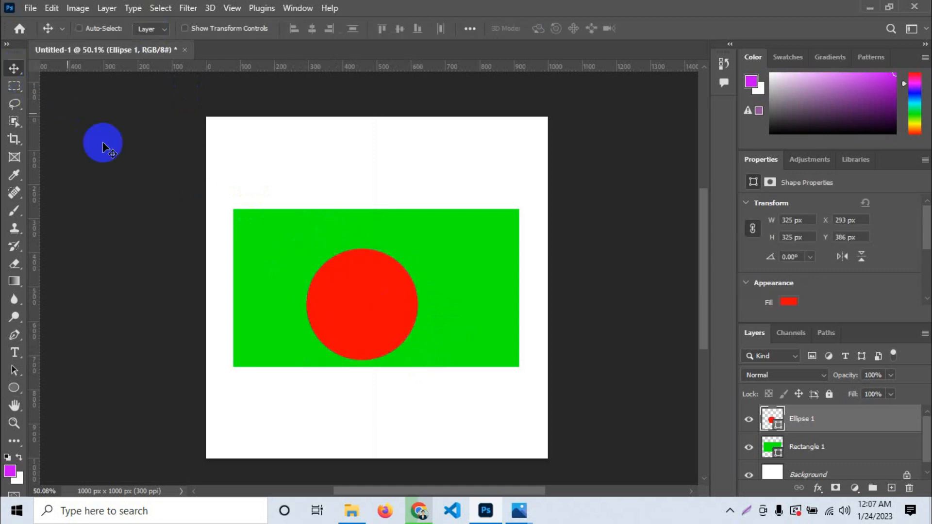
pyautogui.moveTo(362, 315); pyautogui.dragTo(364, 298)
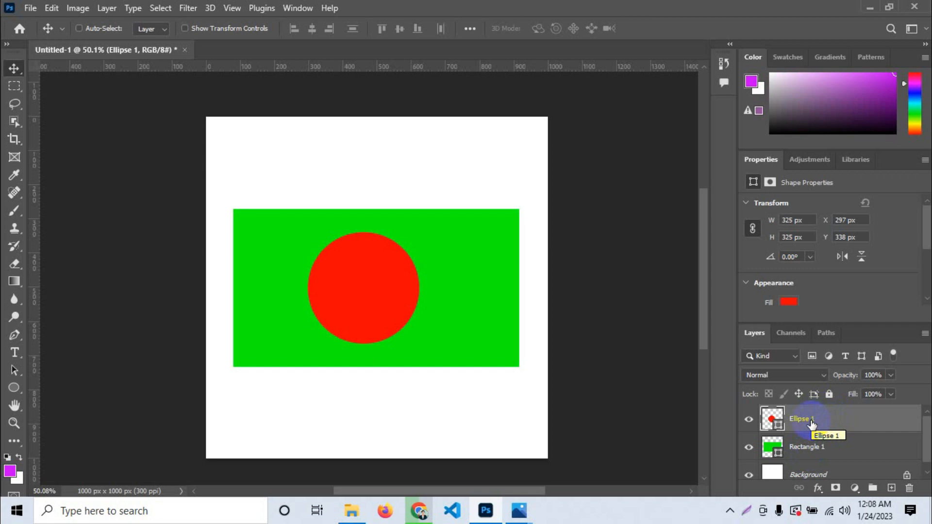
# - Move the Ellipse 1 layer below Rectangle 1 in the layer stack
pyautogui.moveTo(816, 420); pyautogui.dragTo(814, 463)
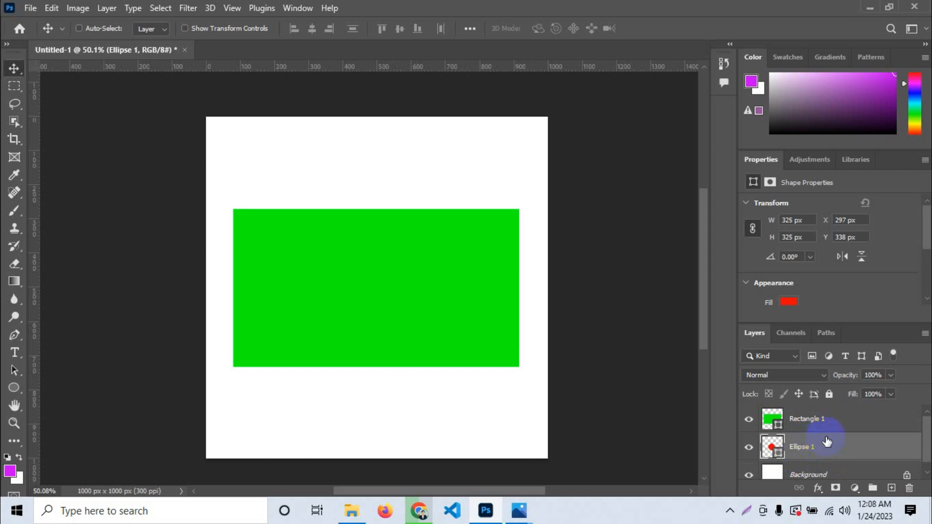
pyautogui.click(791, 447)
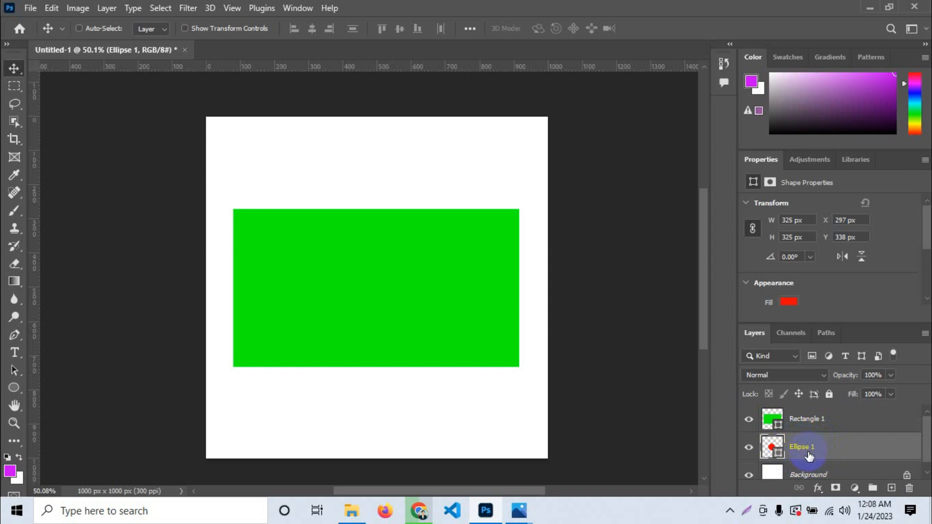
pyautogui.click(779, 457)
pyautogui.click(770, 454)
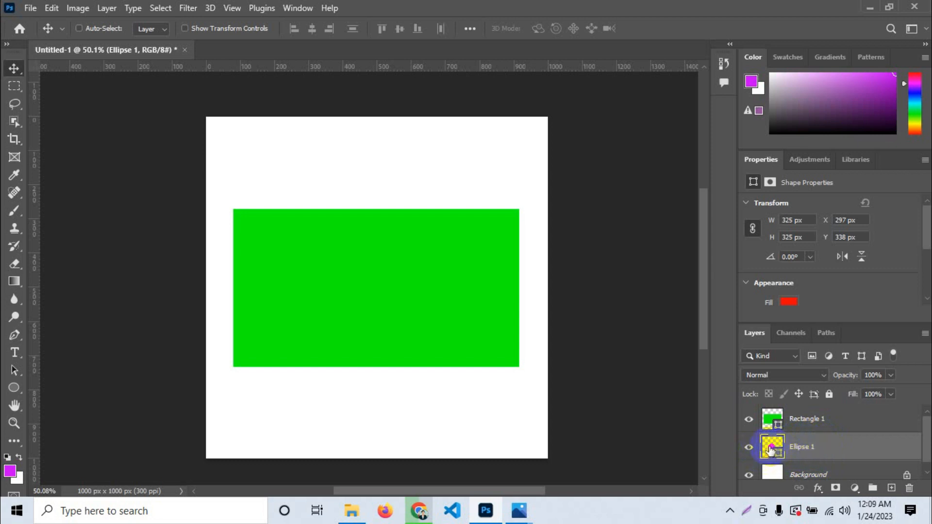
pyautogui.click(431, 360)
pyautogui.moveTo(431, 360)
pyautogui.mouseDown()
pyautogui.moveTo(335, 187)
pyautogui.moveTo(771, 431)
pyautogui.moveTo(811, 421)
pyautogui.mouseUp()
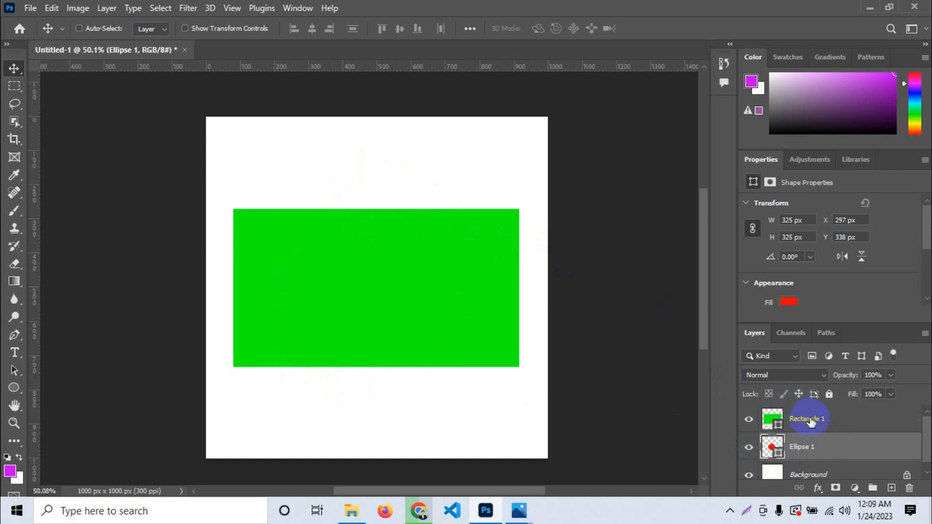
# - Hide the Rectangle 1 layer, show it again, and move it below Ellipse 1 in the stack
pyautogui.click(811, 421)
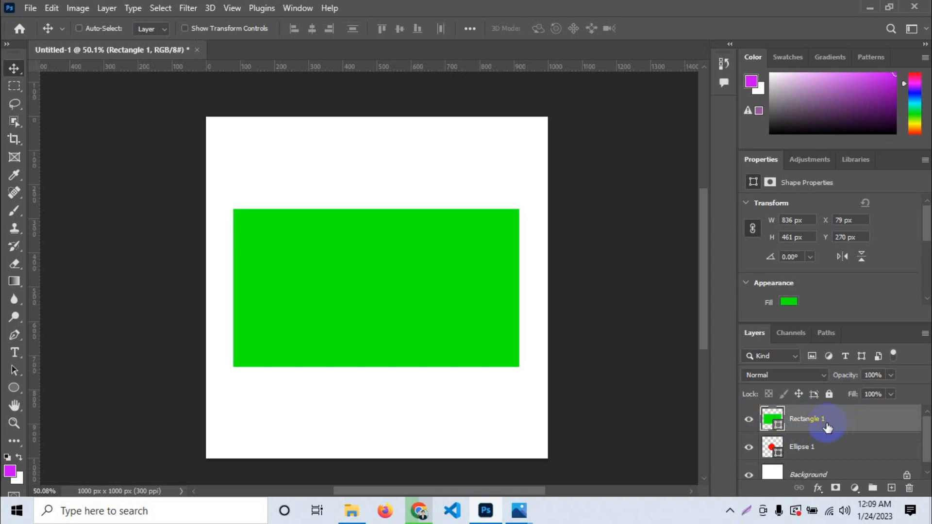
pyautogui.click(750, 424)
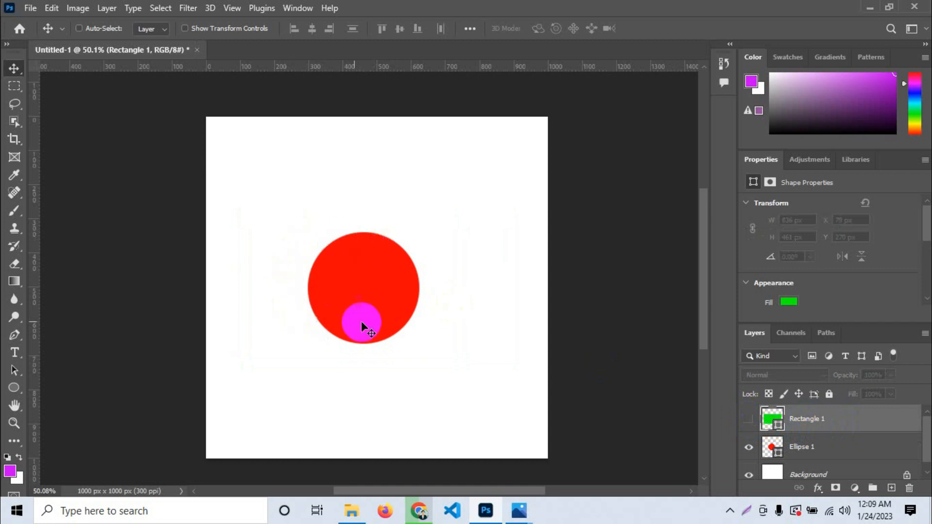
pyautogui.click(749, 419)
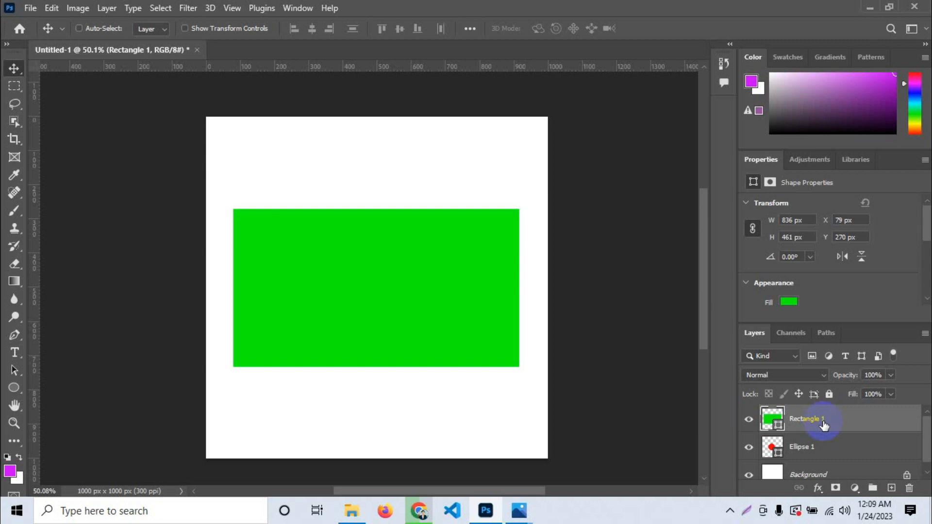
pyautogui.moveTo(832, 420); pyautogui.dragTo(828, 459)
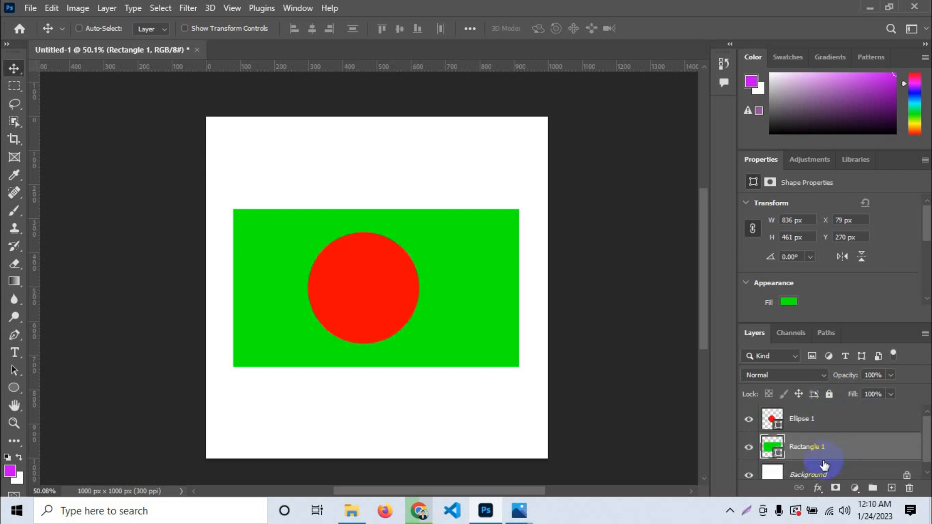
# - Add a new layer above Ellipse 1 and write "Bangladesh" in red 12 pt Oswald text above the green rectangle
pyautogui.click(840, 426)
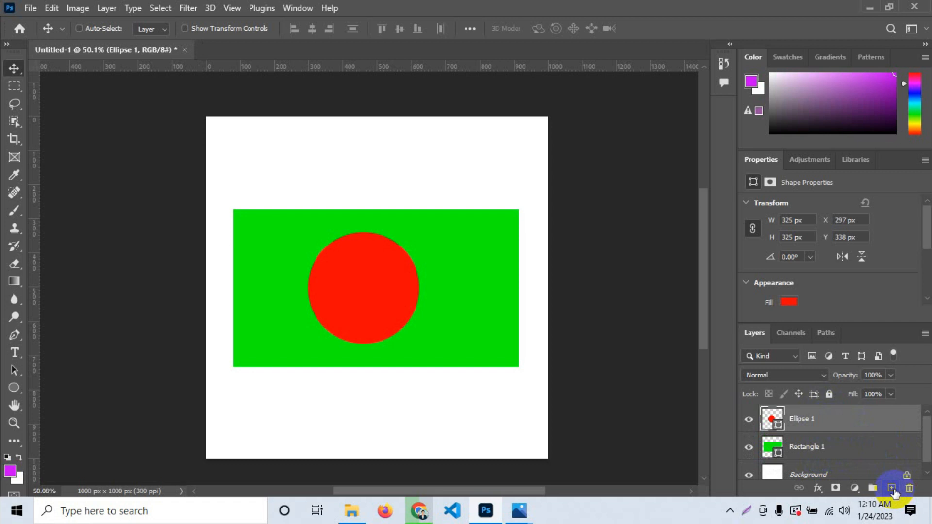
pyautogui.click(892, 488)
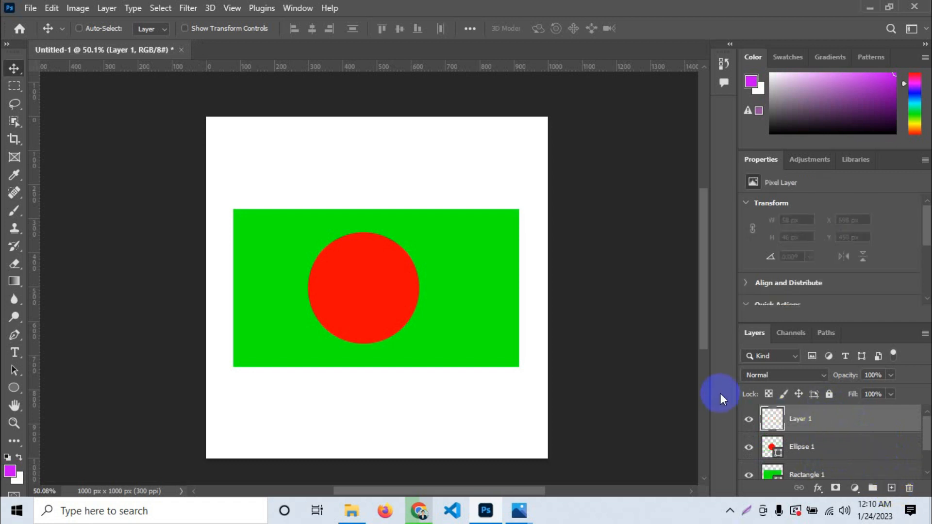
pyautogui.click(15, 353)
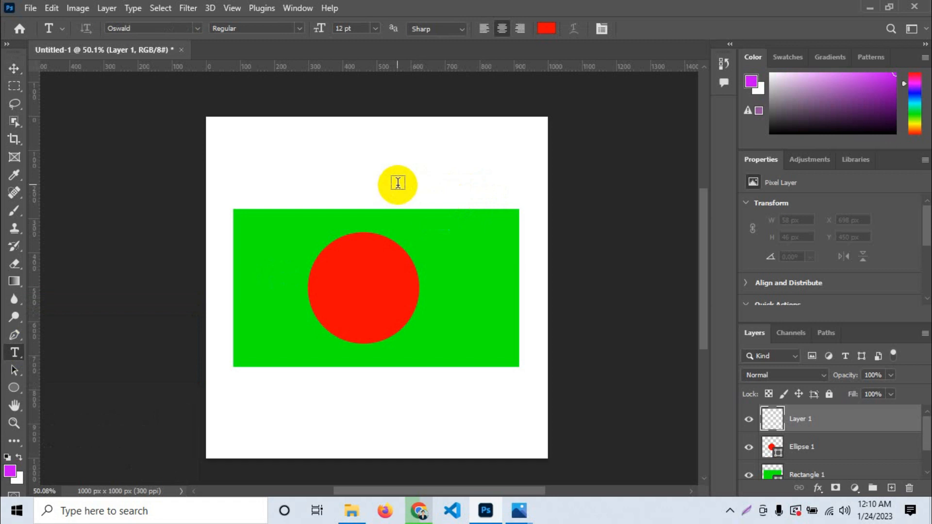
pyautogui.click(345, 184)
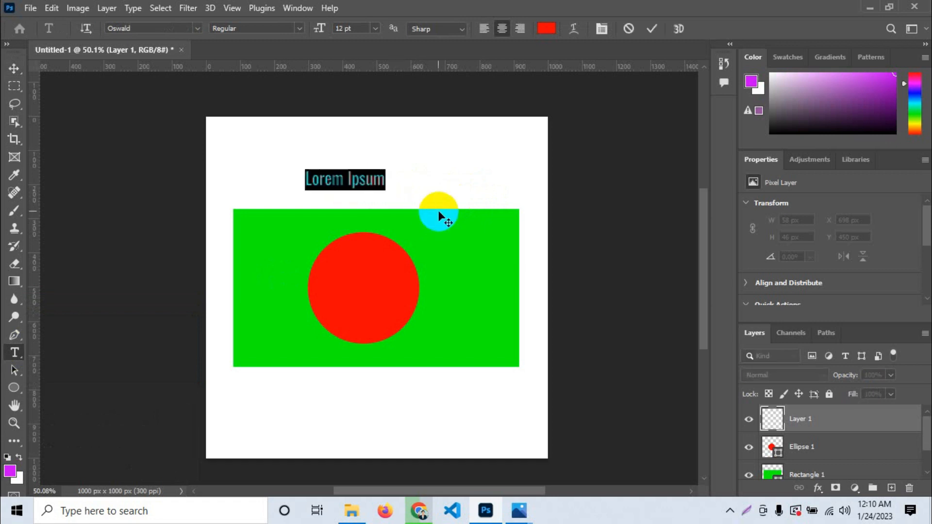
pyautogui.write('\x08')
pyautogui.press('BackSpace')
pyautogui.press('BackSpace')
pyautogui.write('Bangladesh')
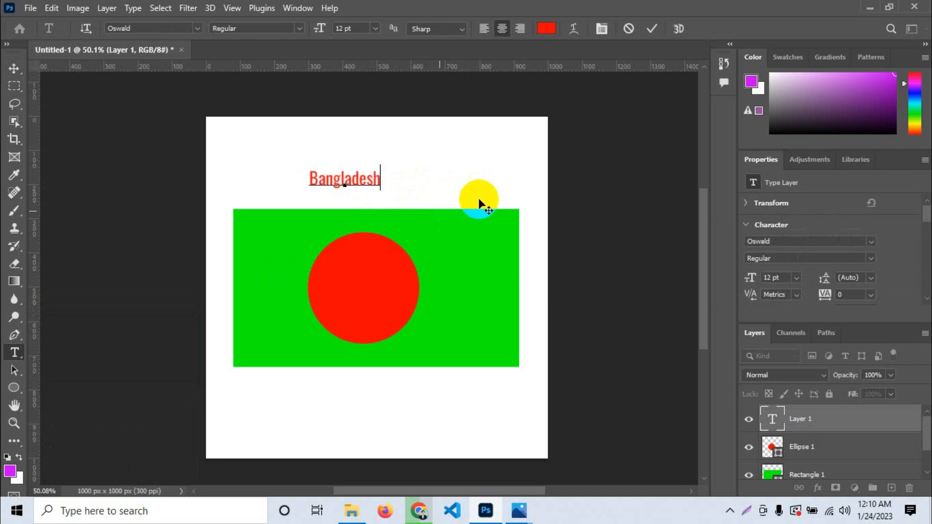
pyautogui.click(651, 29)
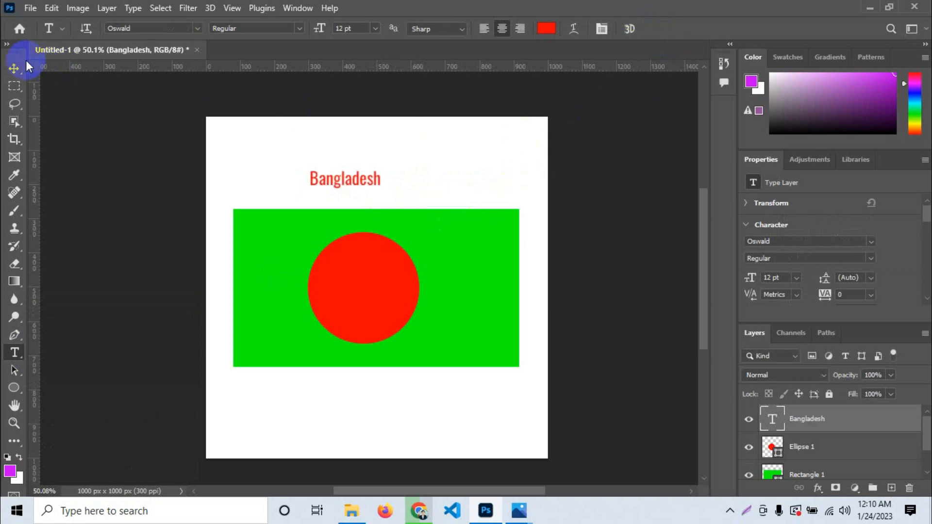
pyautogui.click(14, 69)
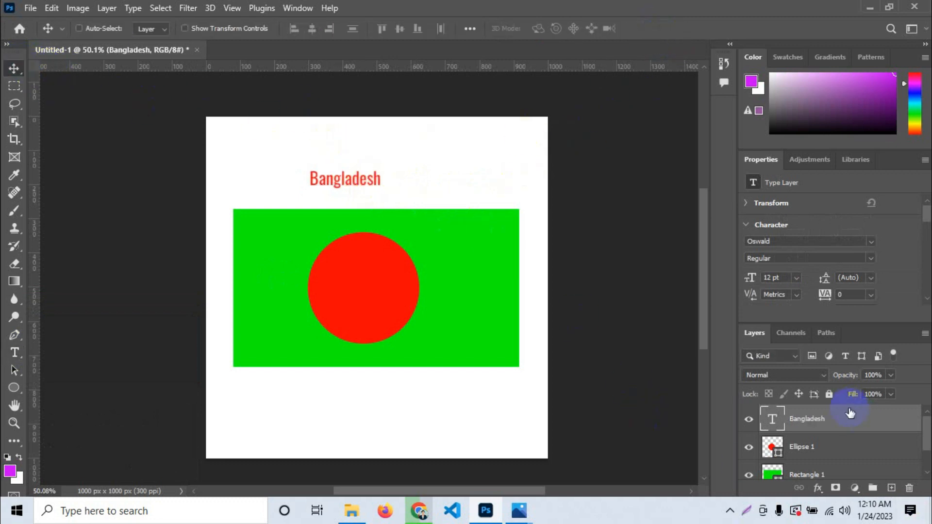
# - Delete the "Bangladesh" text layer
pyautogui.click(772, 422)
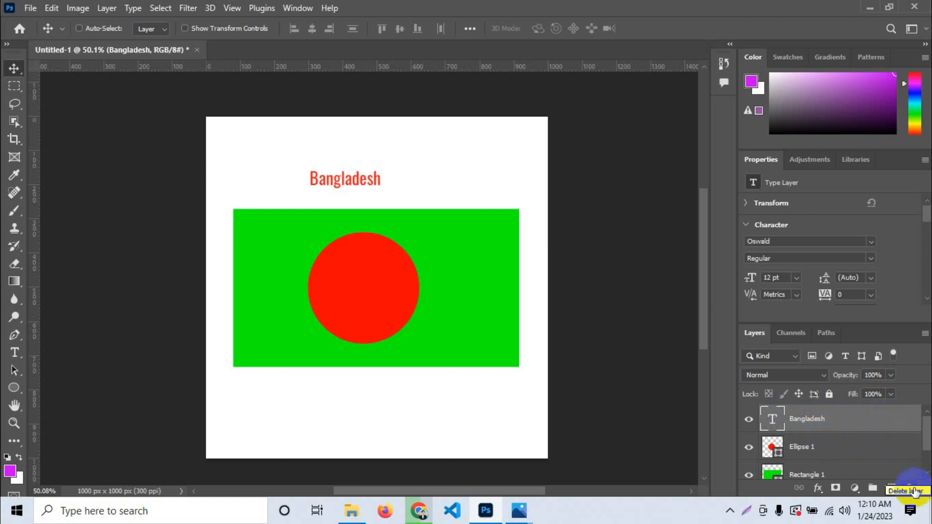
pyautogui.click(915, 490)
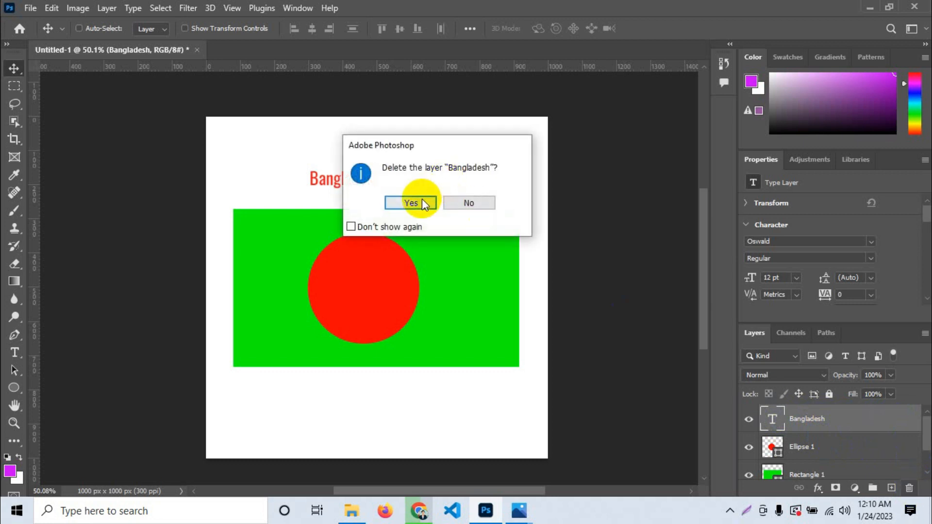
pyautogui.click(419, 204)
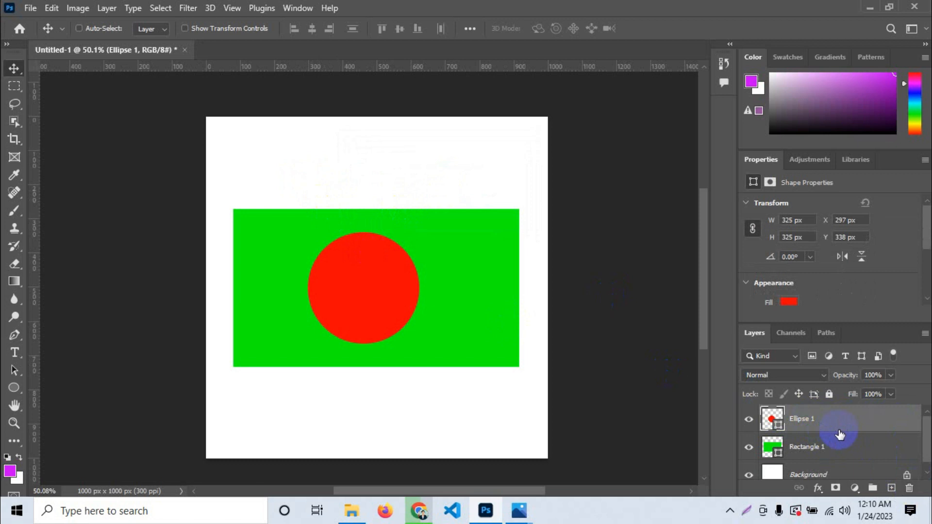
# - Delete the Ellipse 1 layer and undo the deletion
pyautogui.press('Delete')
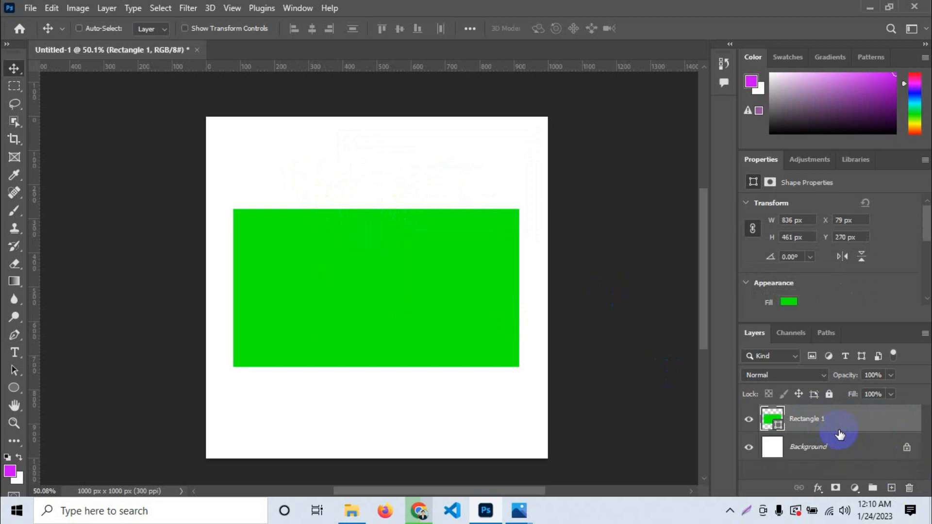
pyautogui.hotkey('ctrl', 'z')
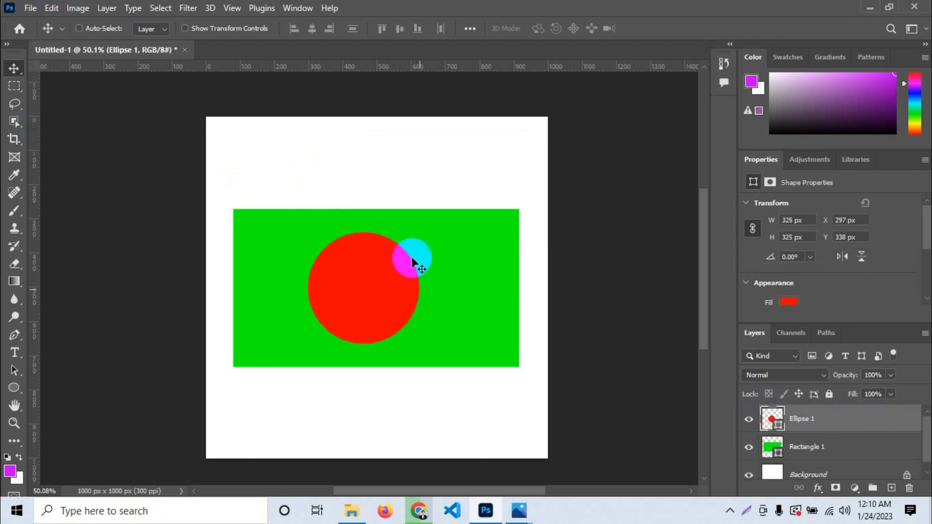
pyautogui.click(52, 8)
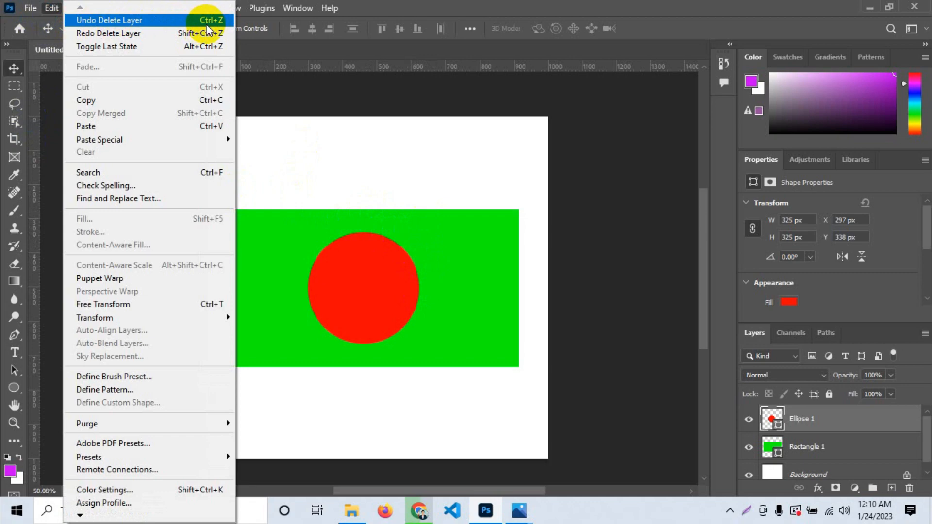
pyautogui.click(479, 214)
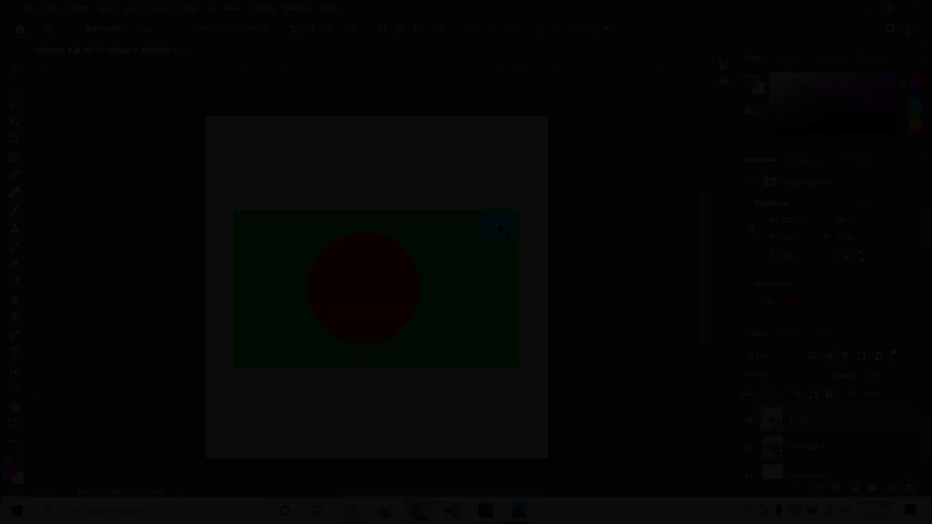